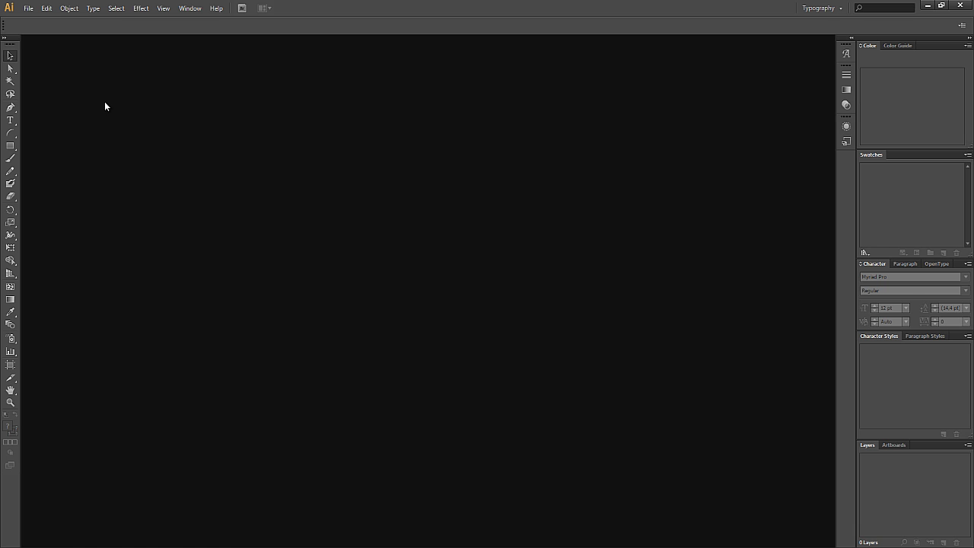
# Step: Start a new document named 'Heart', keeping width and height at 600 px
pyautogui.click(27, 9)
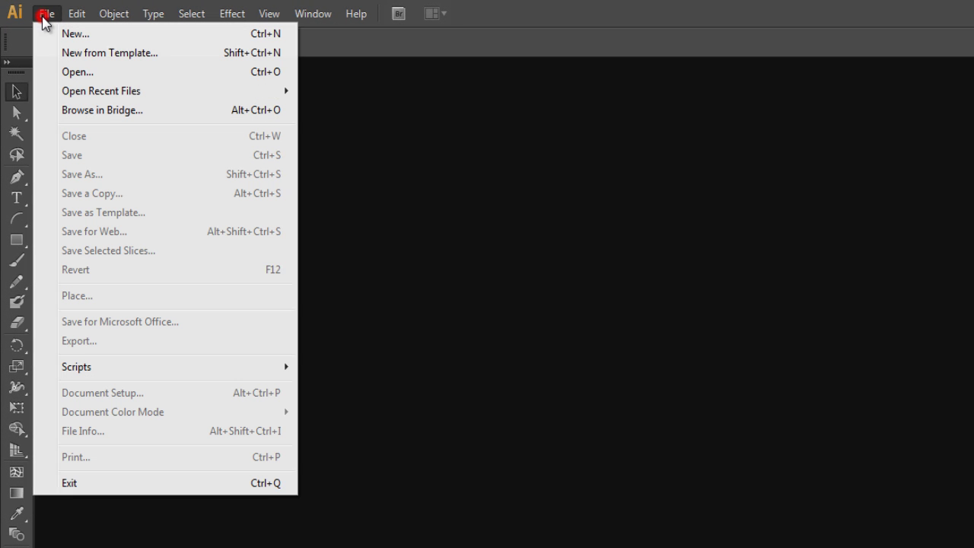
pyautogui.click(67, 34)
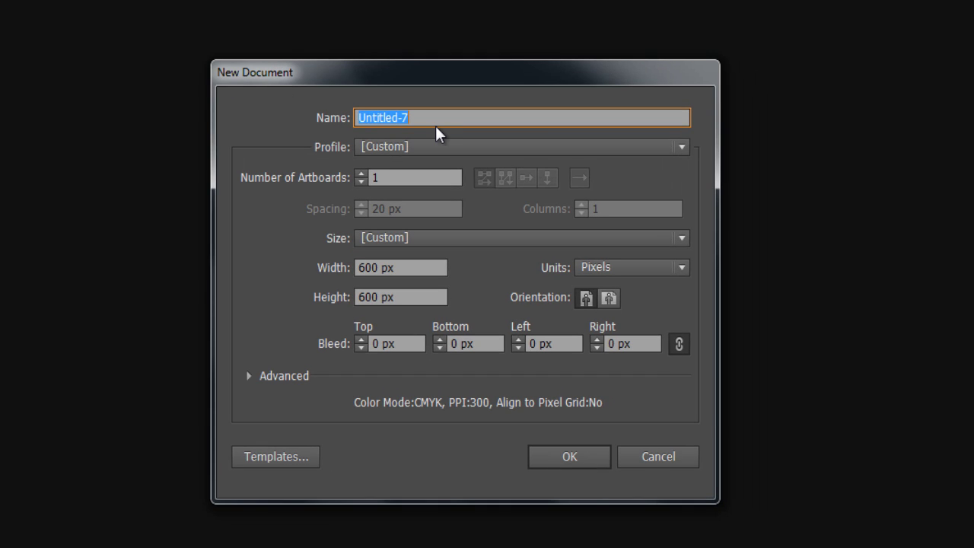
pyautogui.write('Heart')
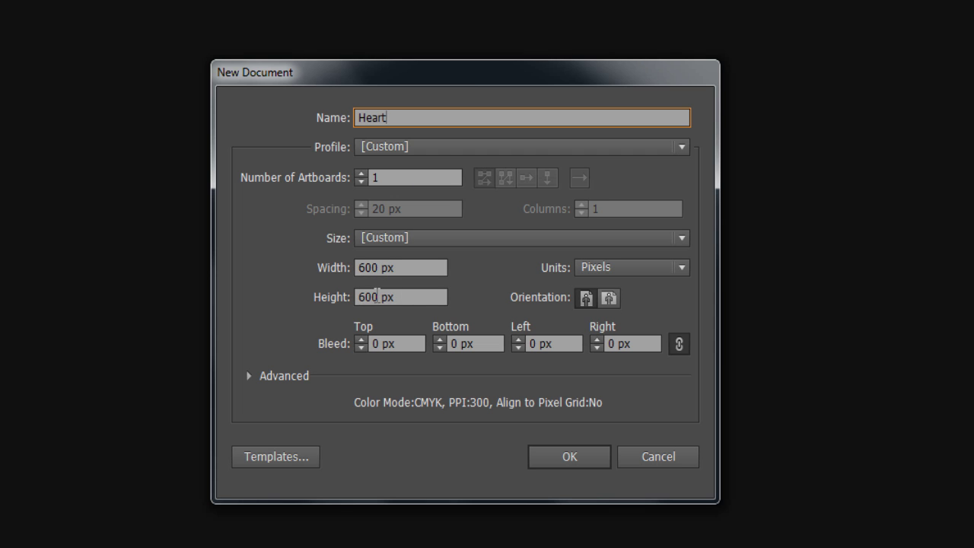
pyautogui.click(569, 457)
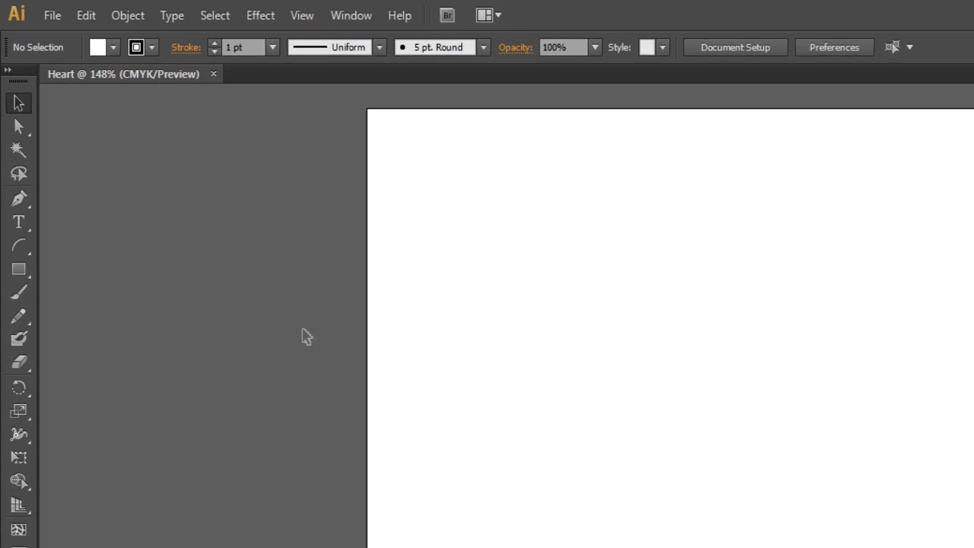
# Step: Tear off the Arc tool group into a floating panel beside the artboard and pick Rectangular Grid
pyautogui.click(28, 278)
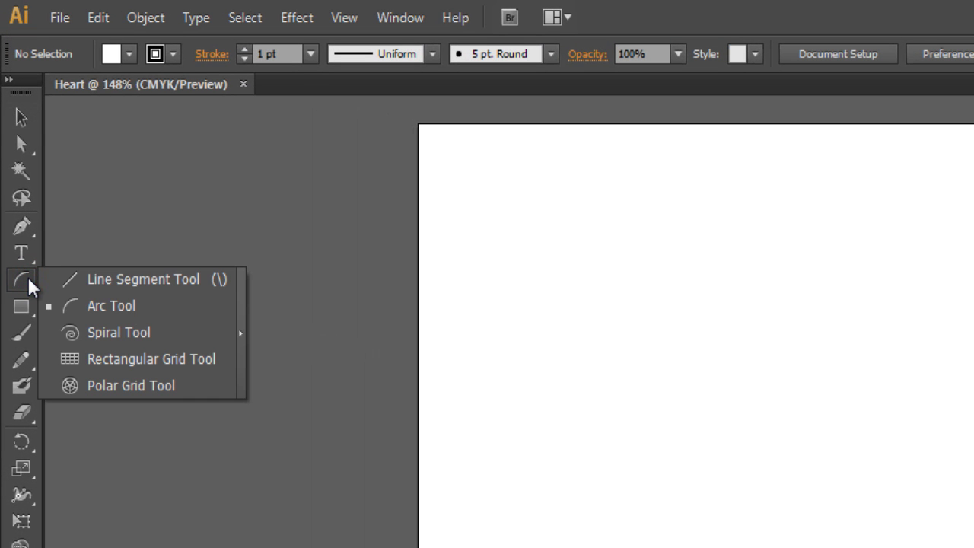
pyautogui.click(241, 333)
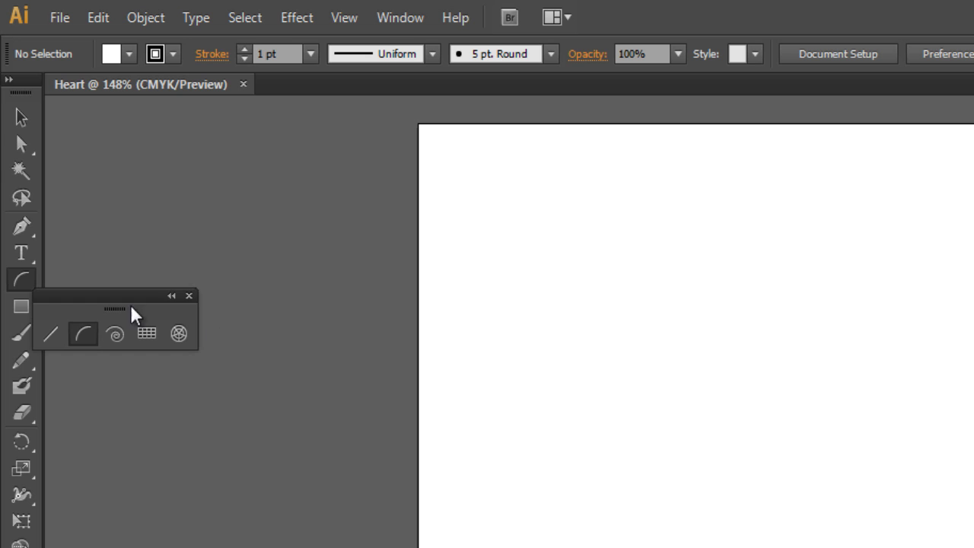
pyautogui.moveTo(106, 299); pyautogui.dragTo(303, 135)
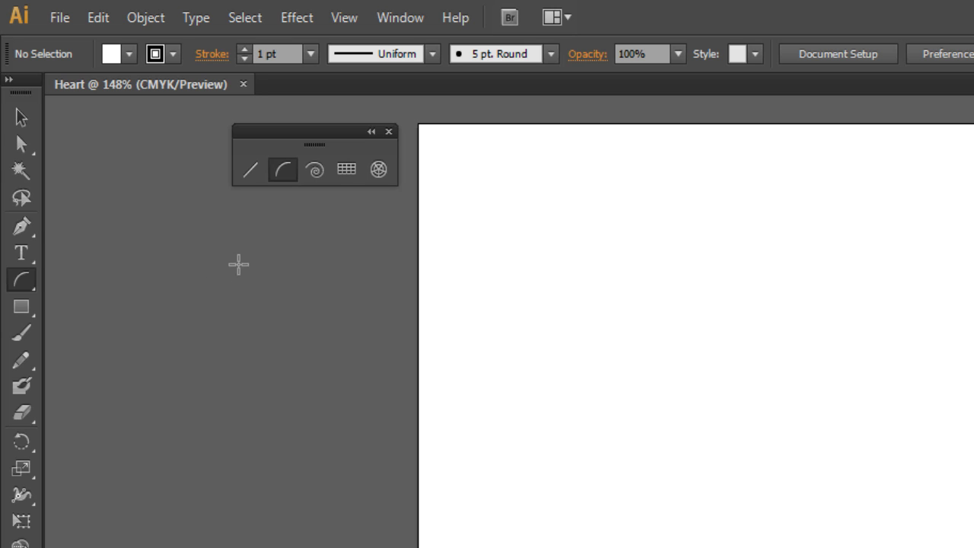
pyautogui.click(348, 161)
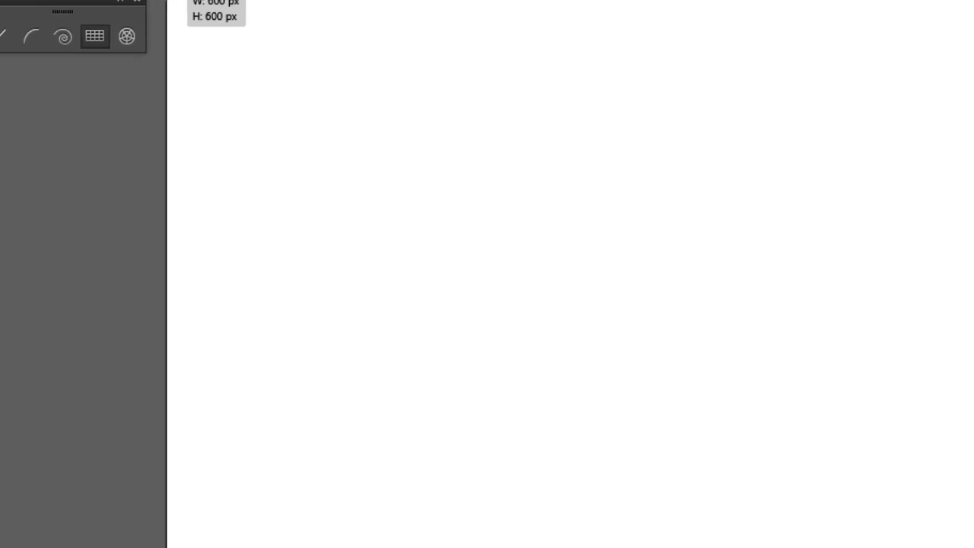
# Step: Place a 600 × 600 px grid at the artboard's top-left corner with 9 horizontal and 7 vertical dividers
pyautogui.click(168, 2)
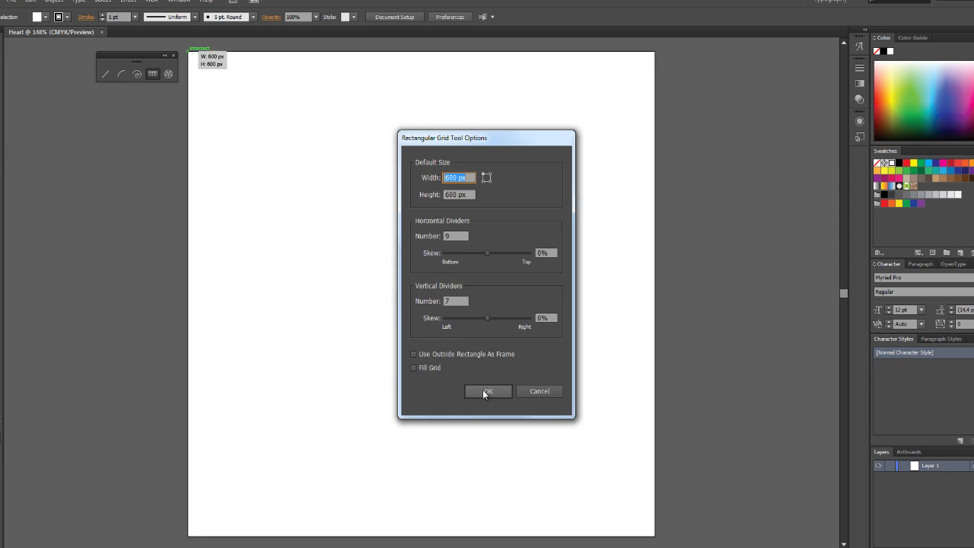
pyautogui.click(489, 529)
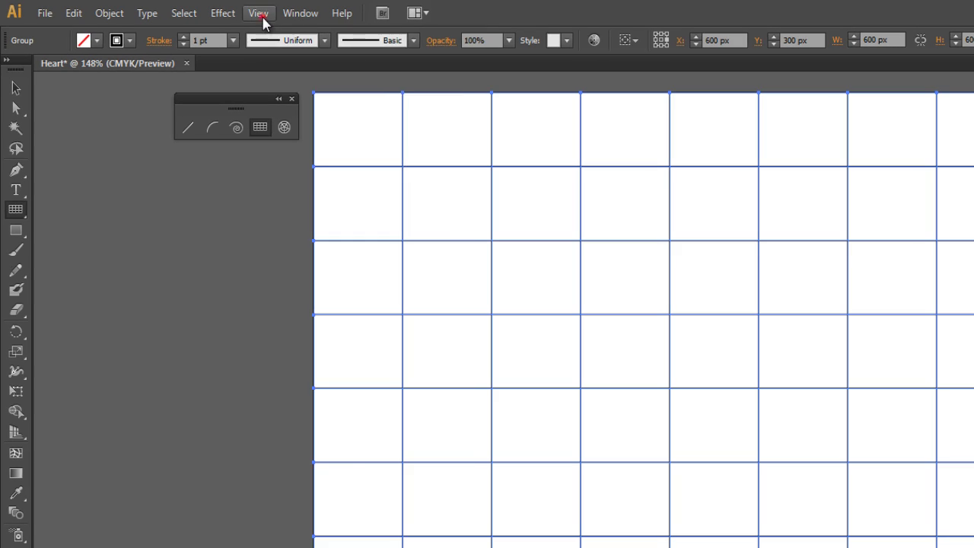
# Step: Convert the selected grid into guides via View > Guides > Make Guides, then pick the Arc tool
pyautogui.click(164, 9)
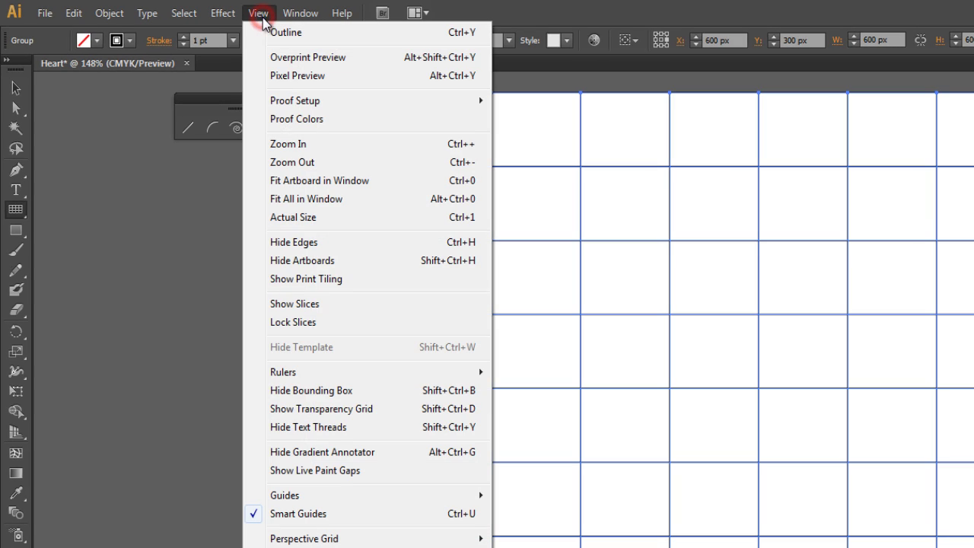
pyautogui.moveTo(300, 499)
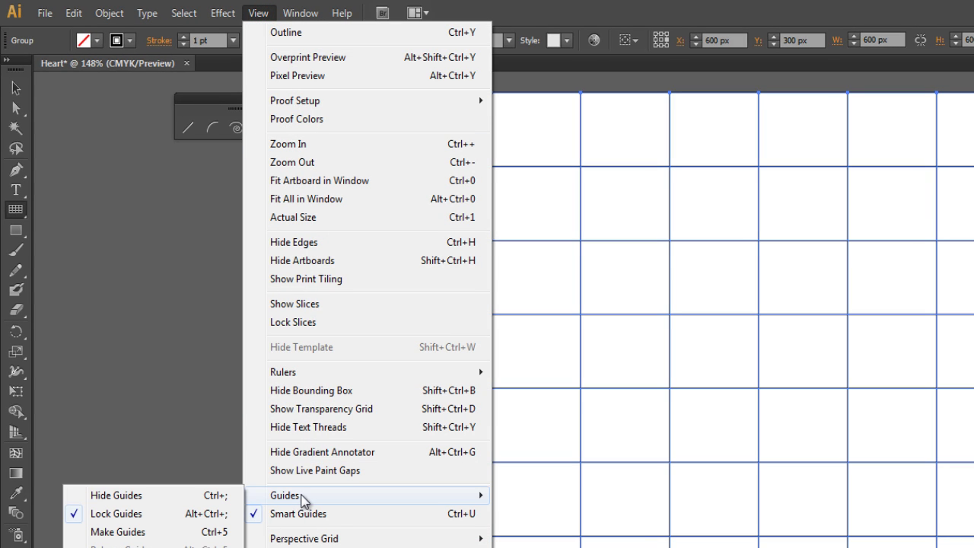
pyautogui.click(162, 533)
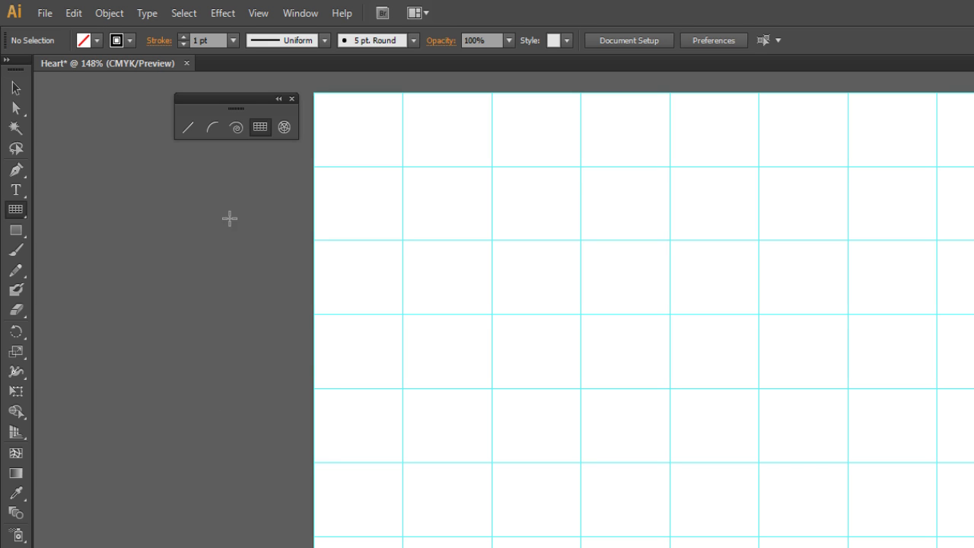
pyautogui.click(212, 127)
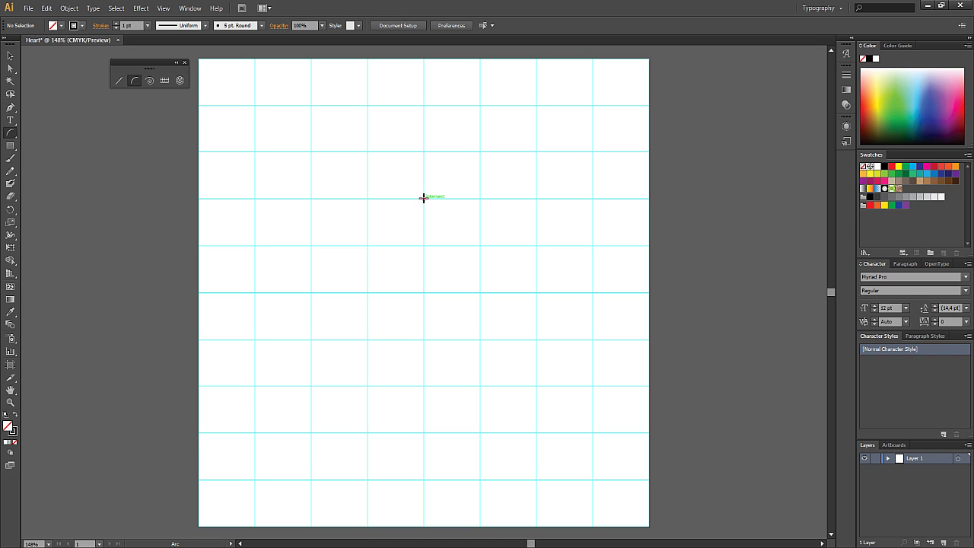
# Step: Draw a Shift-constrained quarter arc from the guide intersection above centre up to the top guide
pyautogui.moveTo(423, 198); pyautogui.dragTo(376, 105)
pyautogui.press('shift')
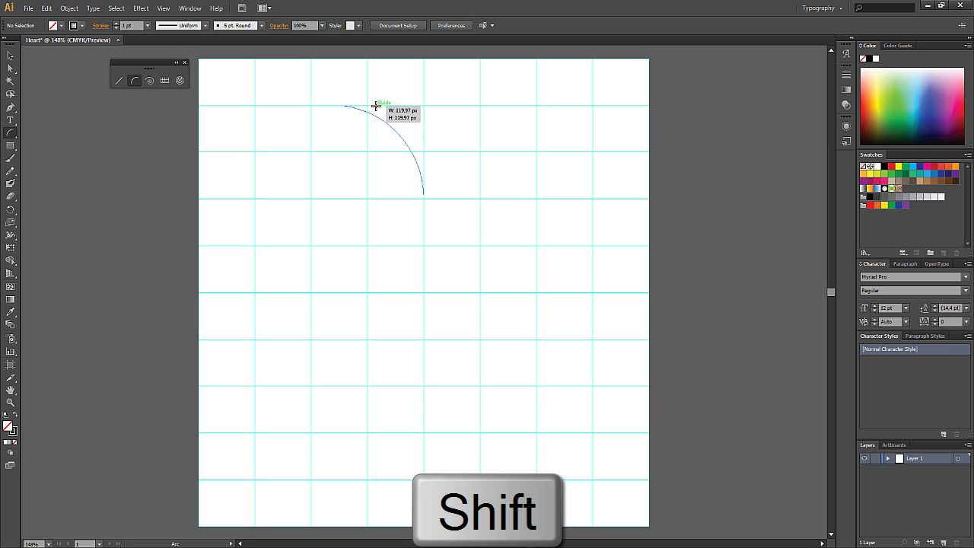
pyautogui.moveTo(376, 105); pyautogui.dragTo(376, 105)
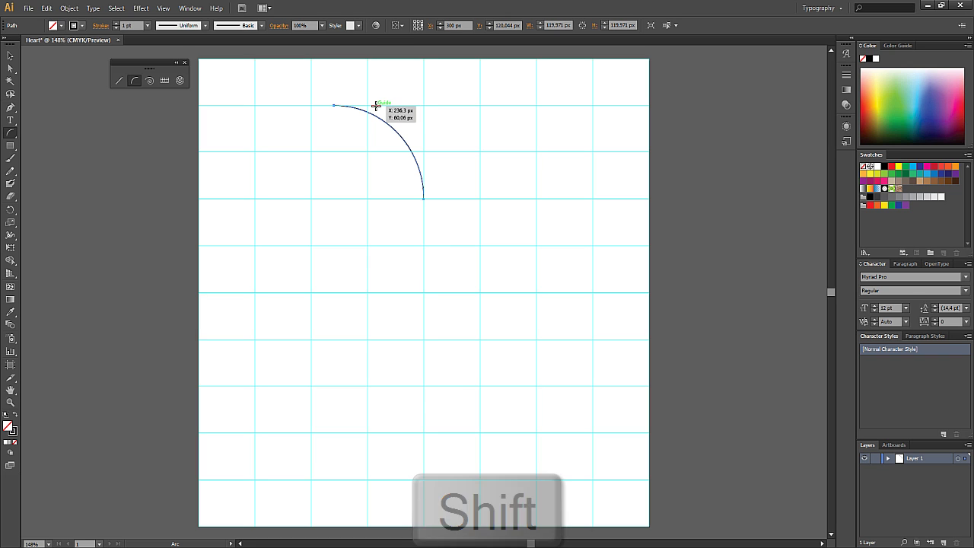
# Step: Add a flipped quarter arc down-left from its end, then a flipped third arc toward the bottom point
pyautogui.click(331, 103)
pyautogui.moveTo(331, 103); pyautogui.dragTo(292, 174)
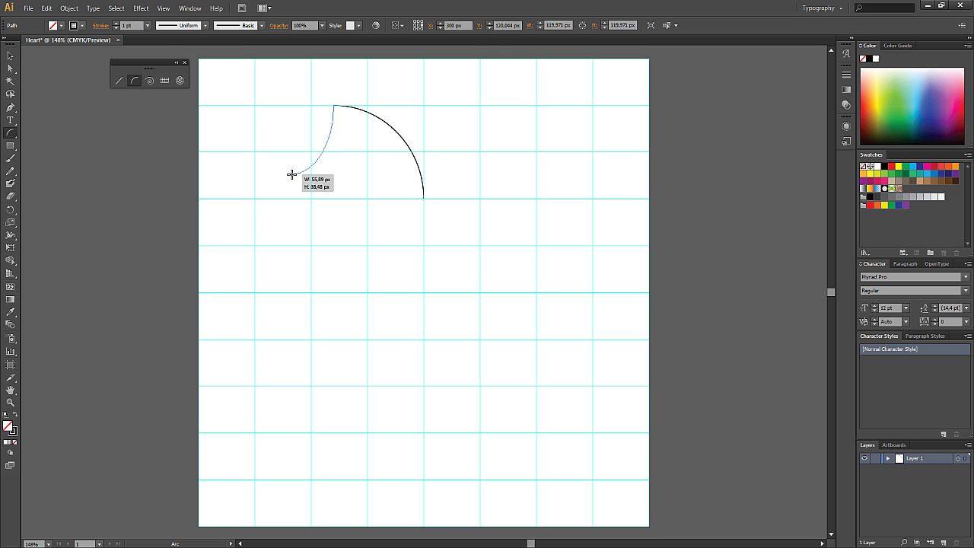
pyautogui.press('f')
pyautogui.moveTo(292, 175); pyautogui.dragTo(281, 198)
pyautogui.press('shift')
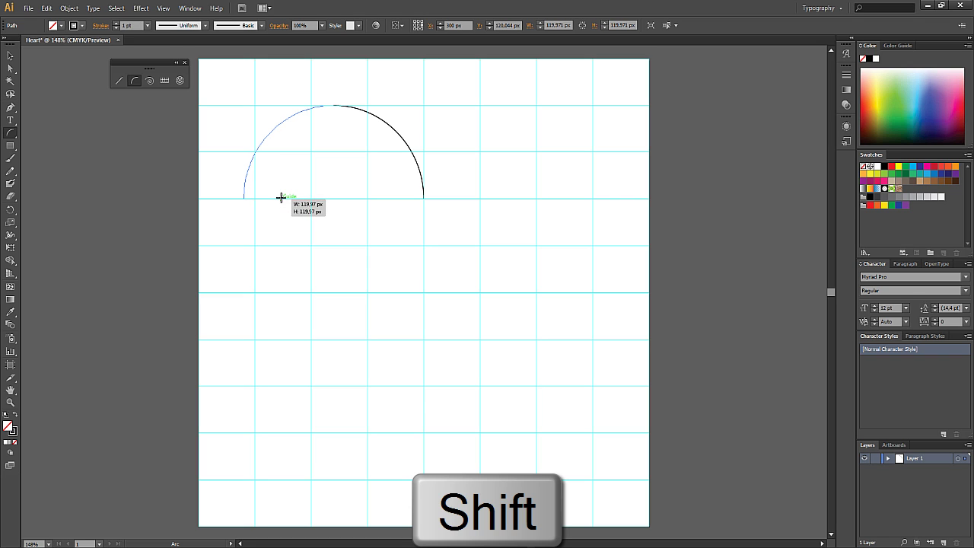
pyautogui.moveTo(281, 198); pyautogui.dragTo(281, 198)
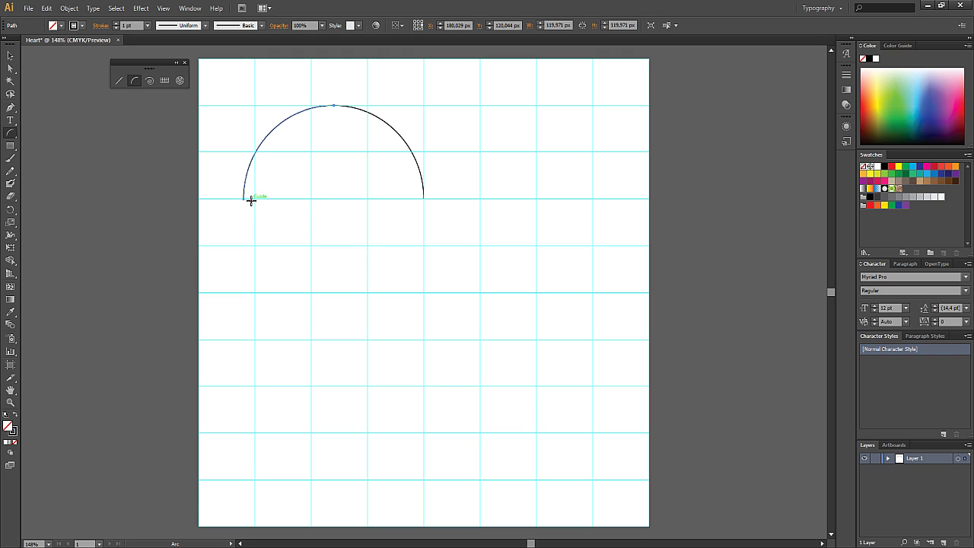
pyautogui.moveTo(242, 200); pyautogui.dragTo(424, 432)
pyautogui.press('f')
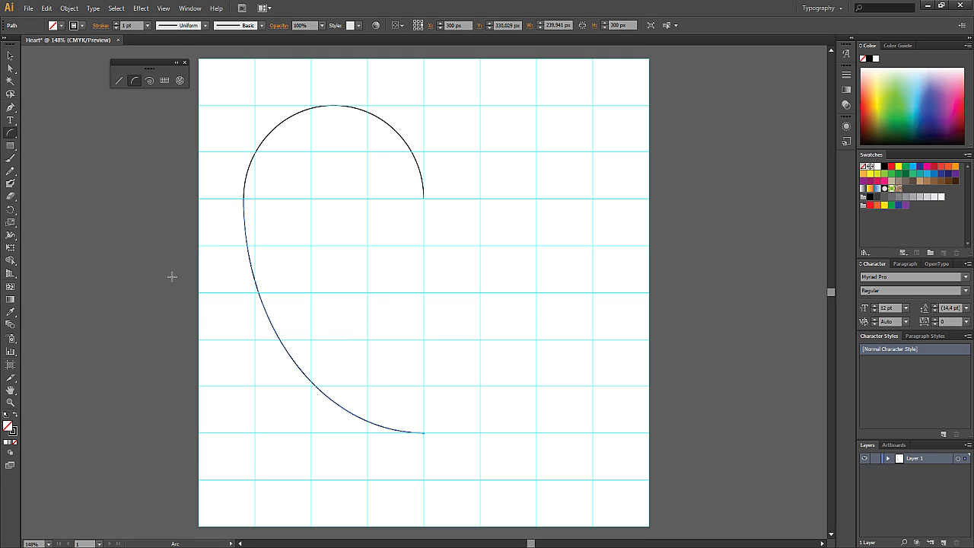
# Step: With Direct Selection, drag the bottom anchor's handle so the lower curve bends inward to a point
pyautogui.click(10, 67)
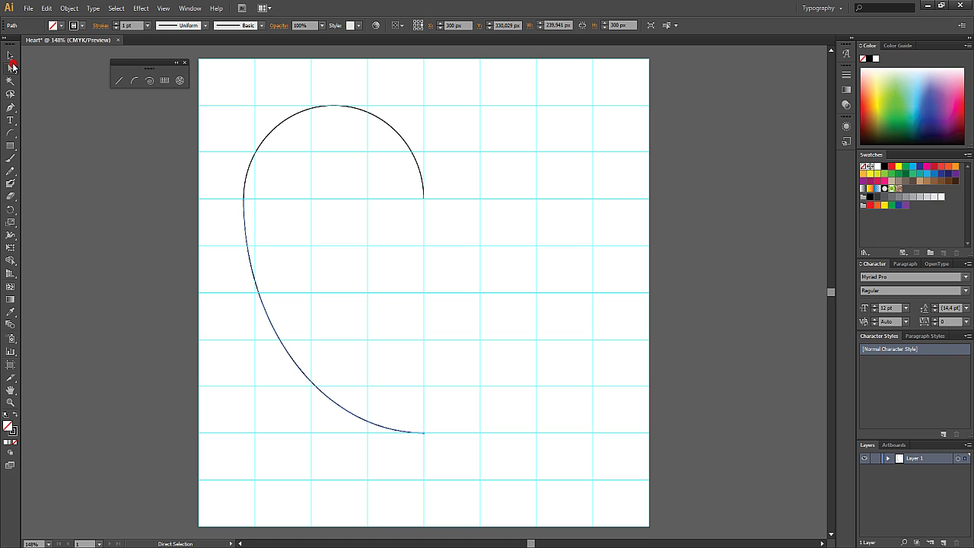
pyautogui.click(424, 433)
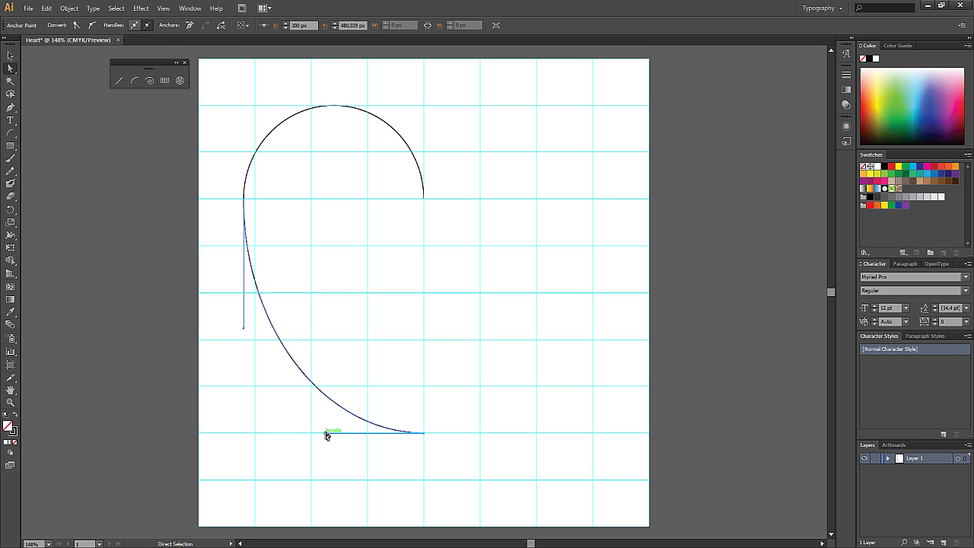
pyautogui.moveTo(324, 433); pyautogui.dragTo(368, 342)
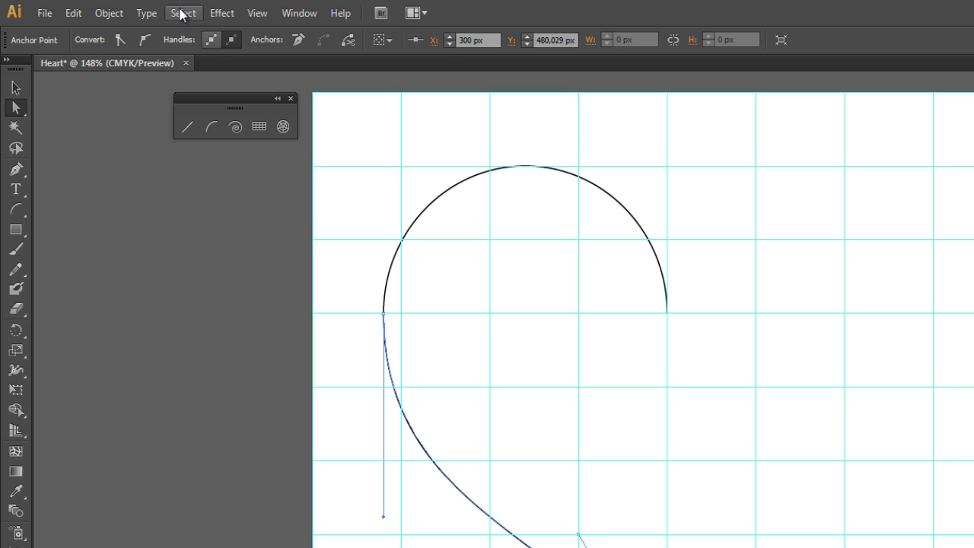
# Step: Select all the half-heart arcs and merge them with Object > Path > Join
pyautogui.click(183, 14)
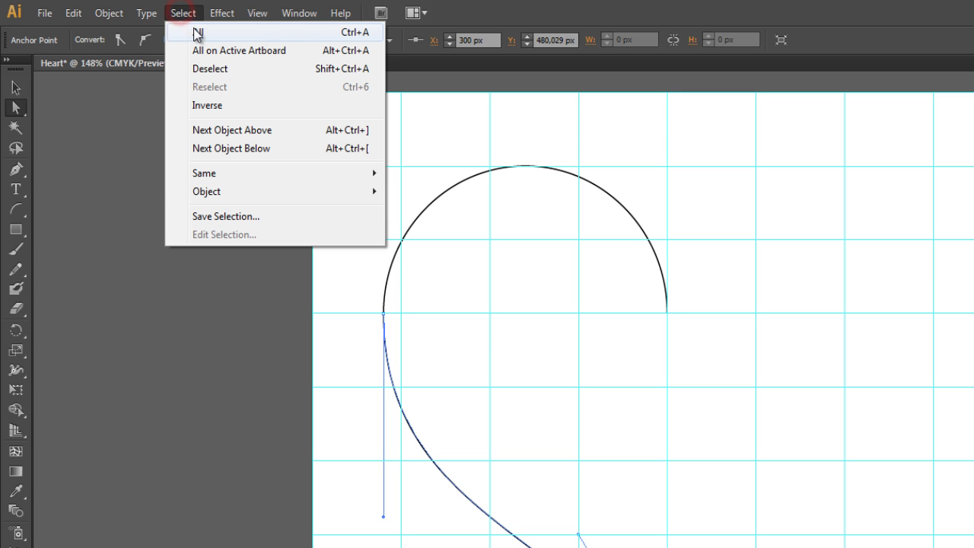
pyautogui.click(197, 32)
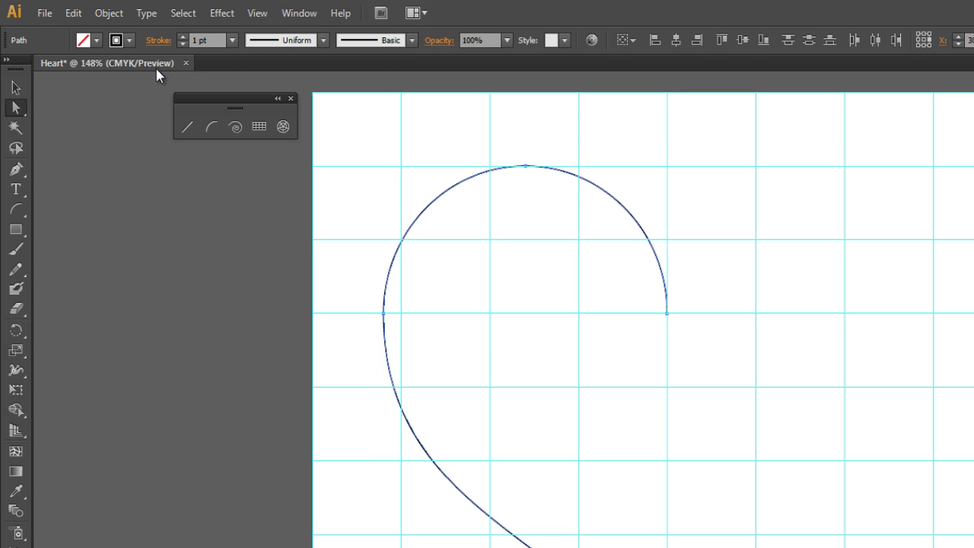
pyautogui.click(109, 13)
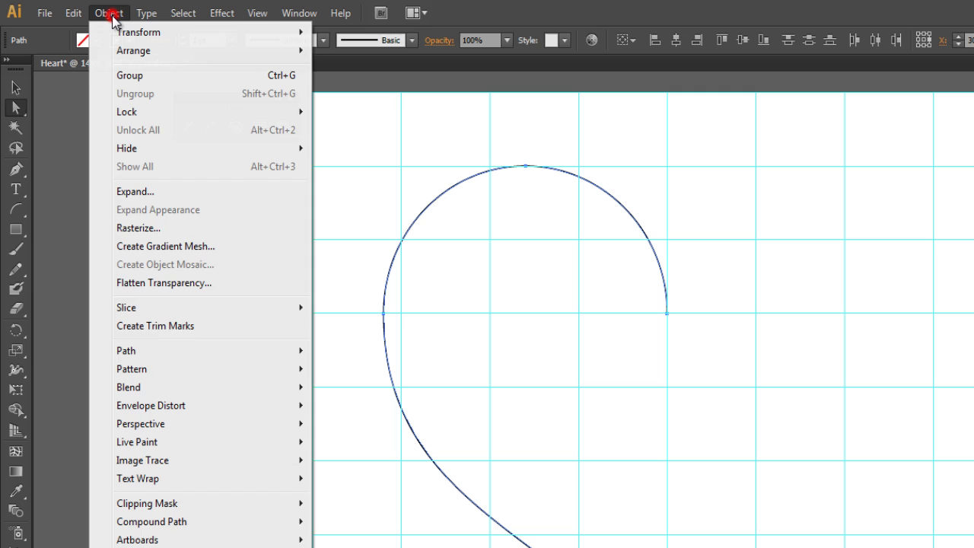
pyautogui.click(140, 355)
pyautogui.click(352, 356)
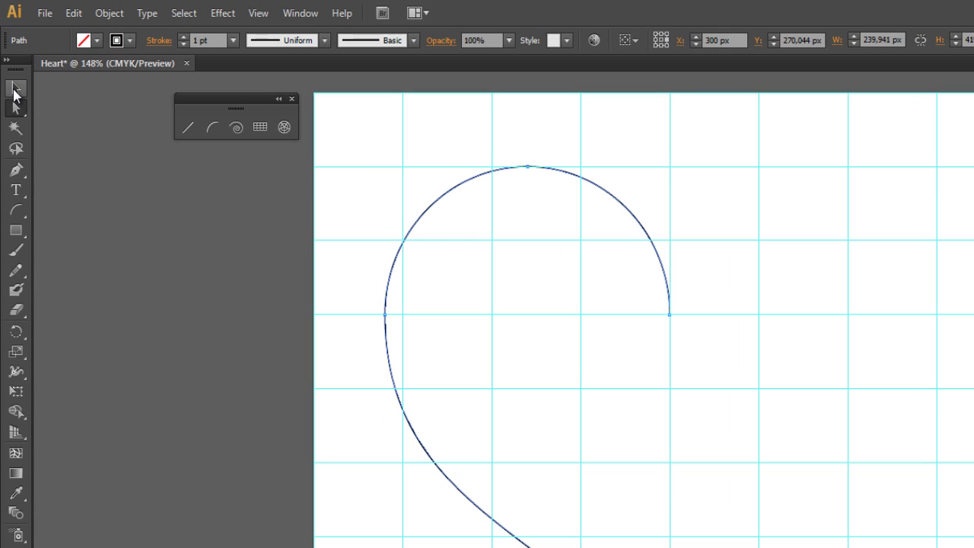
pyautogui.click(16, 91)
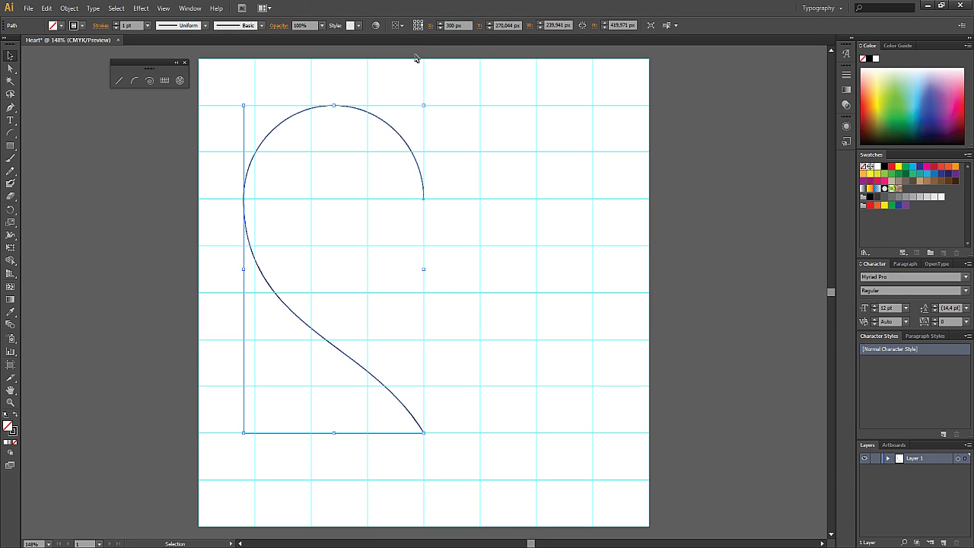
# Step: Copy the half-heart and paste the copy in front with Ctrl+C, Ctrl+F
pyautogui.hotkey('ctrl', 'c')
pyautogui.press('a')
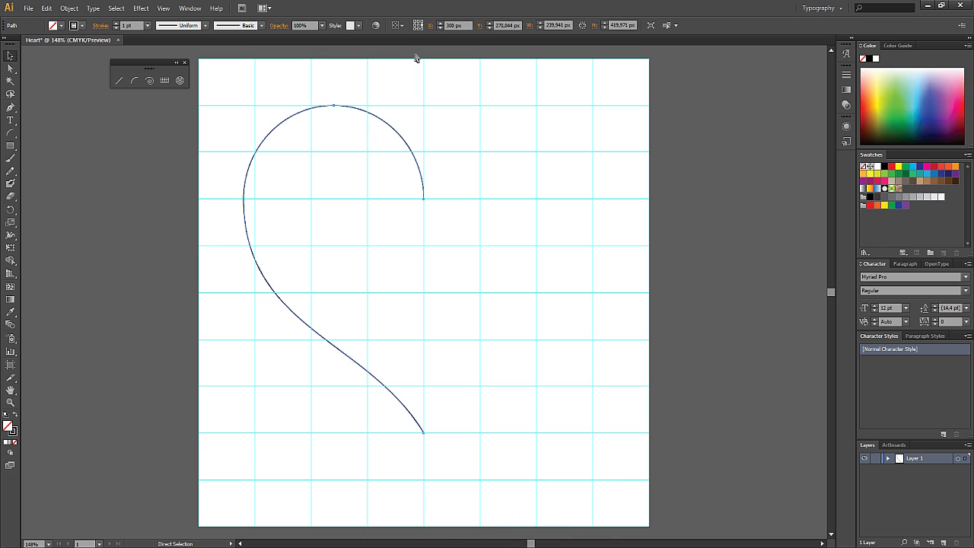
pyautogui.hotkey('ctrl', 'f')
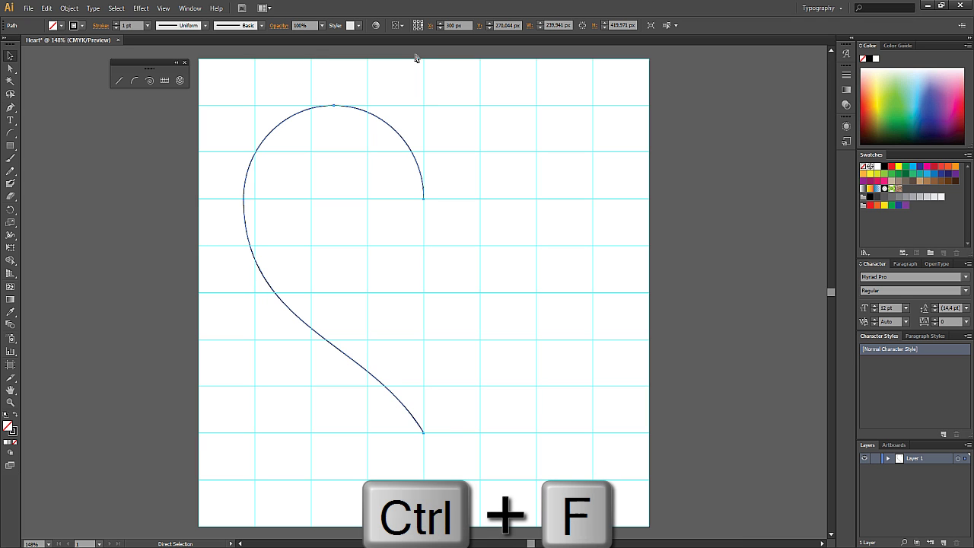
pyautogui.press('v')
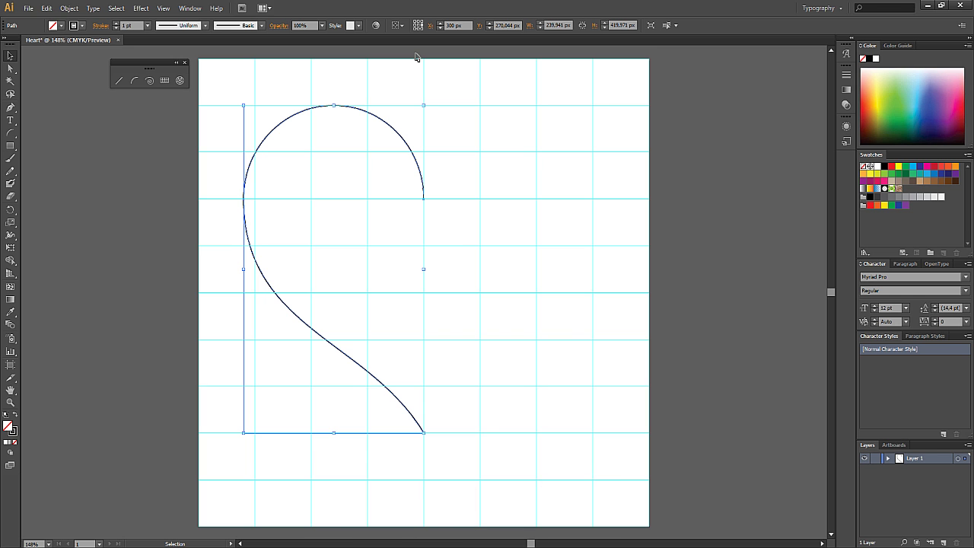
# Step: Flip the copy horizontally from the Transform panel menu to form the heart's right half
pyautogui.click(431, 27)
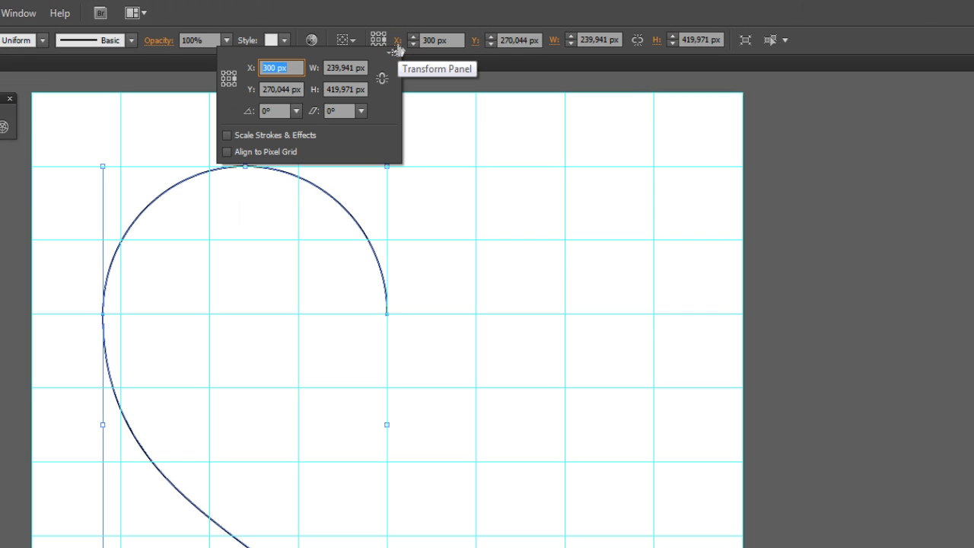
pyautogui.click(393, 53)
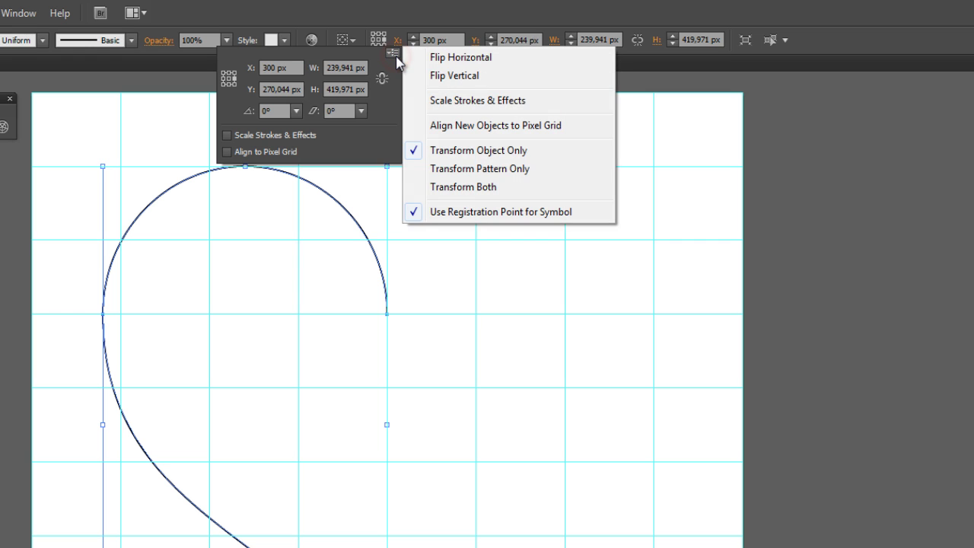
pyautogui.click(462, 58)
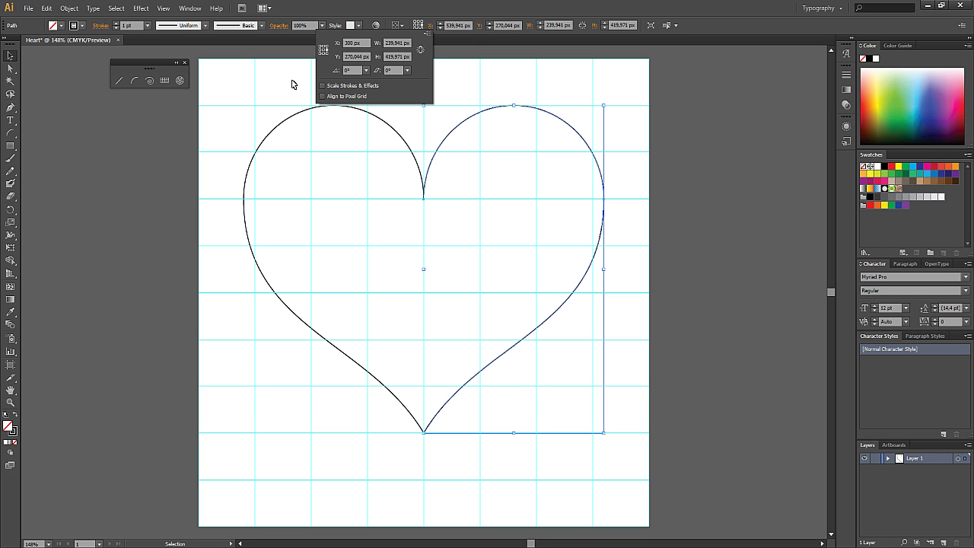
pyautogui.click(232, 58)
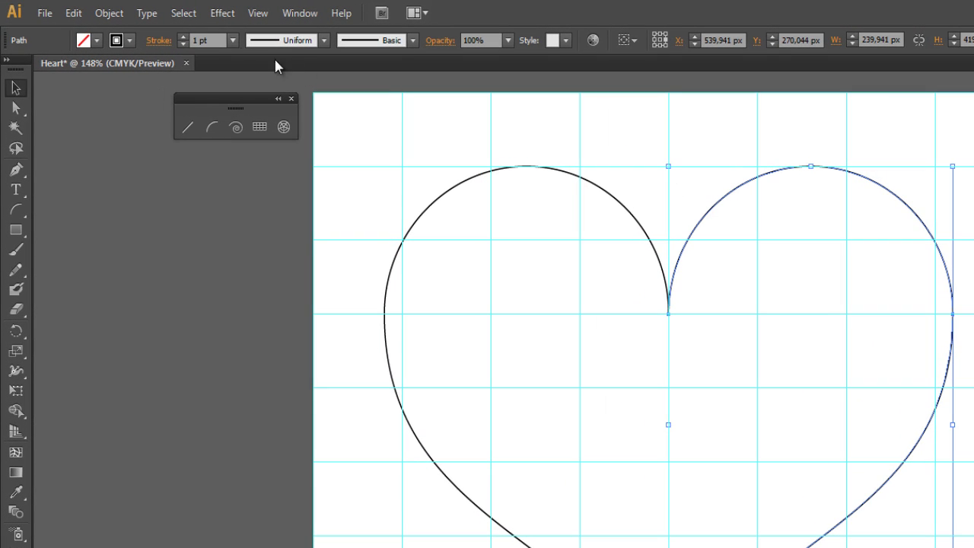
# Step: Select both heart halves and merge them with Object > Path > Join
pyautogui.click(183, 13)
pyautogui.click(199, 31)
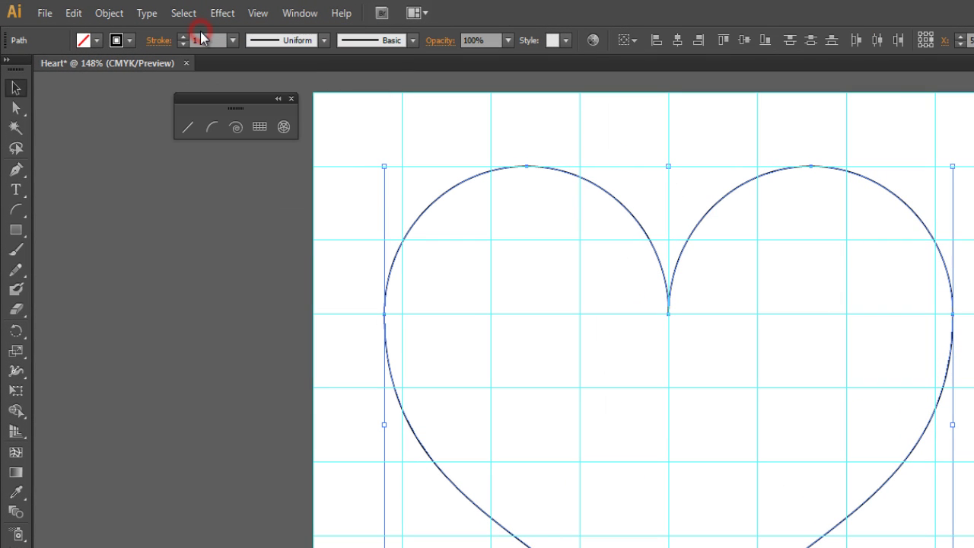
pyautogui.click(109, 13)
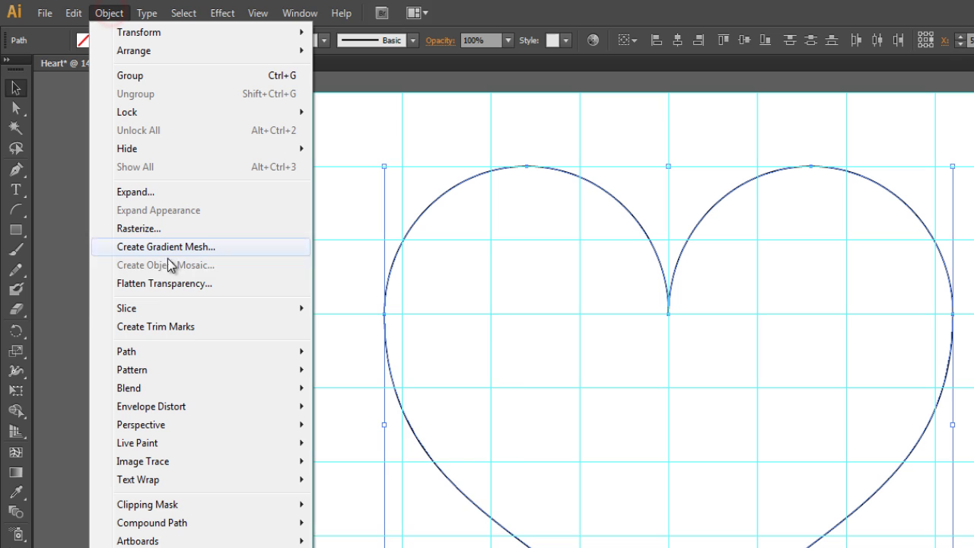
pyautogui.moveTo(145, 355)
pyautogui.click(352, 353)
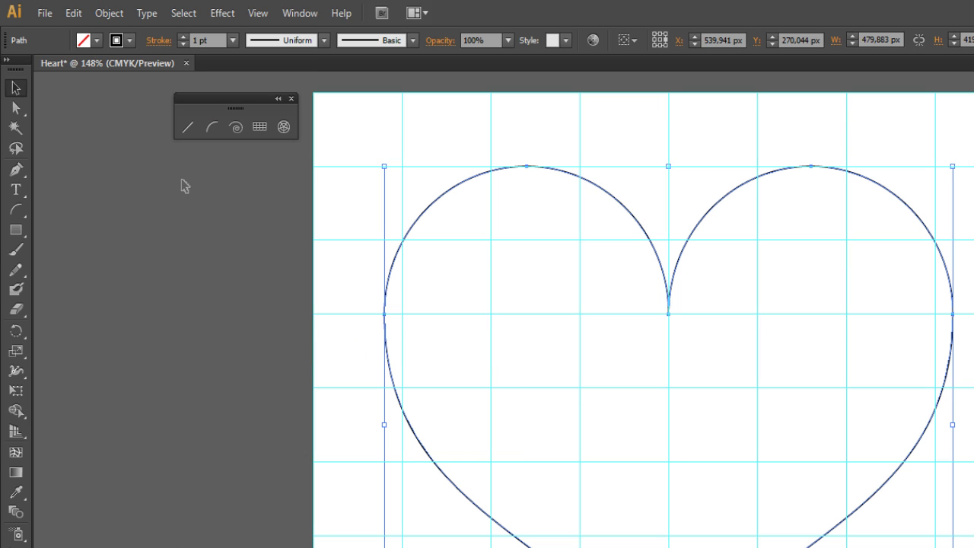
# Step: Set the heart's stroke weight to 5 pt and its fill to the red swatch, then deselect it
pyautogui.click(233, 40)
pyautogui.click(258, 191)
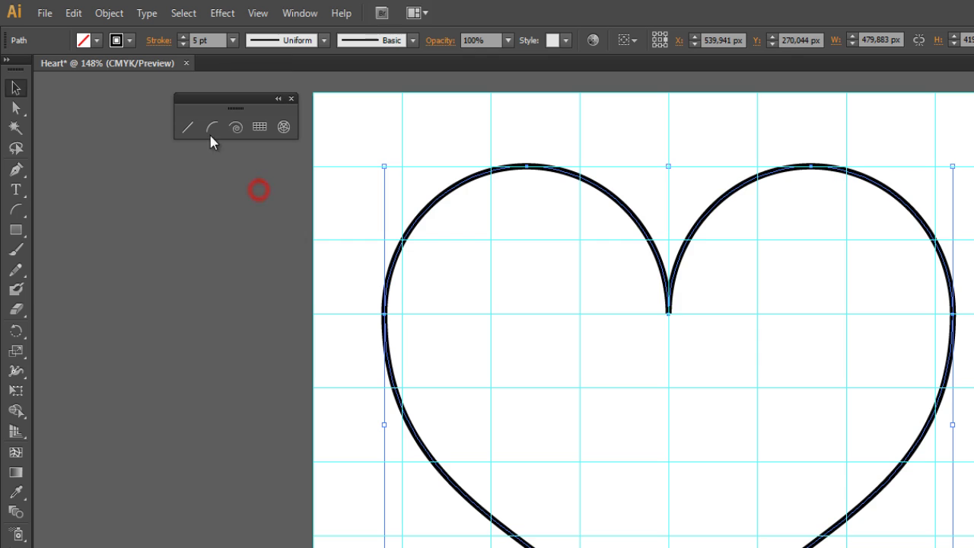
pyautogui.click(95, 42)
pyautogui.click(55, 68)
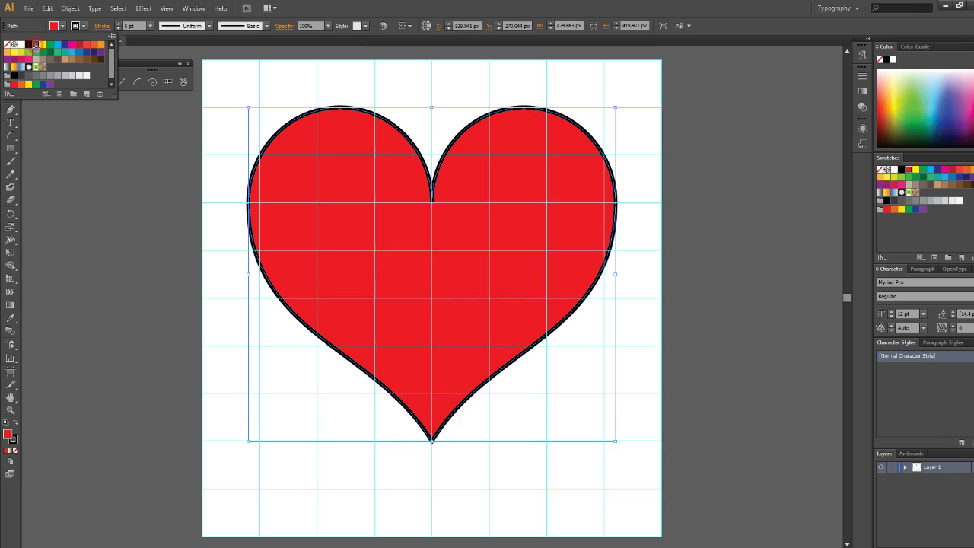
pyautogui.click(115, 142)
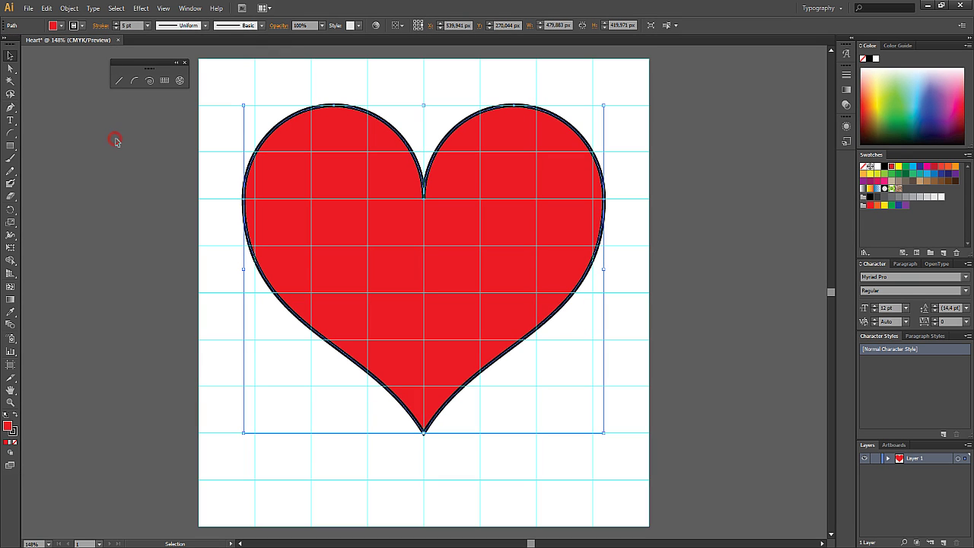
pyautogui.click(172, 148)
# Step: Hide the cyan guides from the canvas context menu, then select the red heart path
pyautogui.rightClick(221, 182)
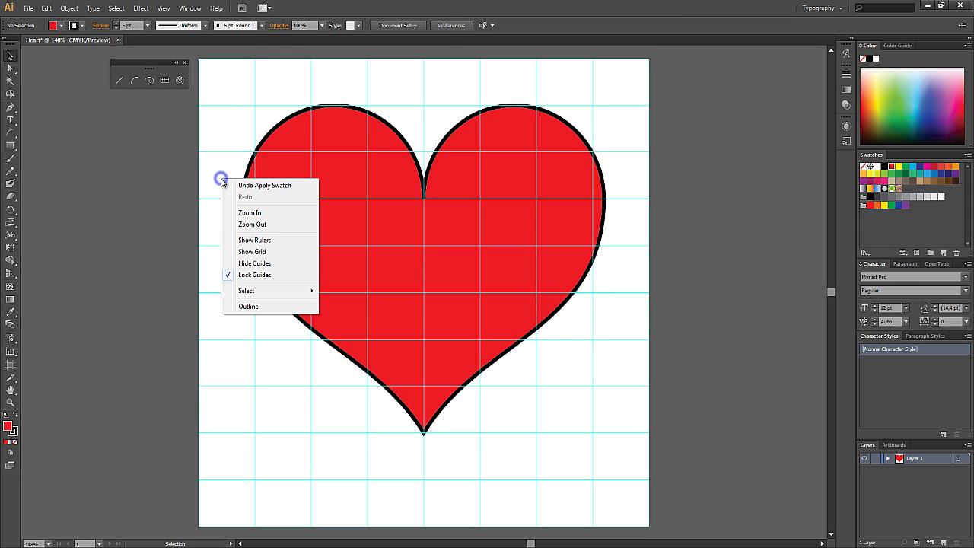
pyautogui.click(253, 264)
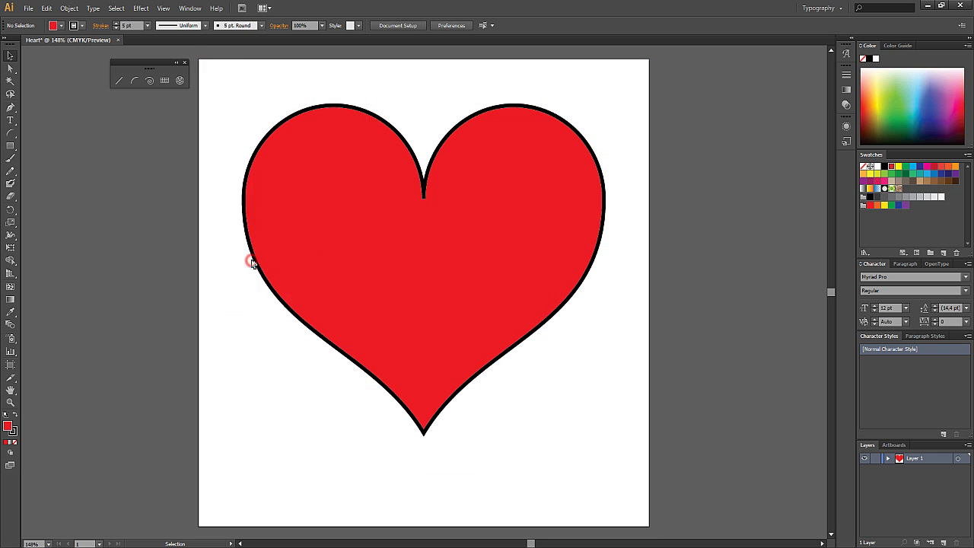
pyautogui.click(304, 205)
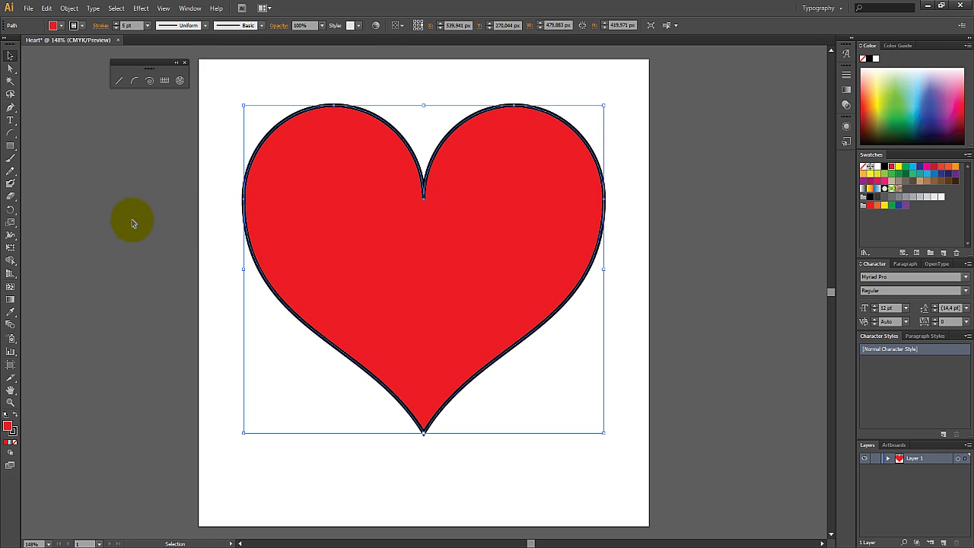